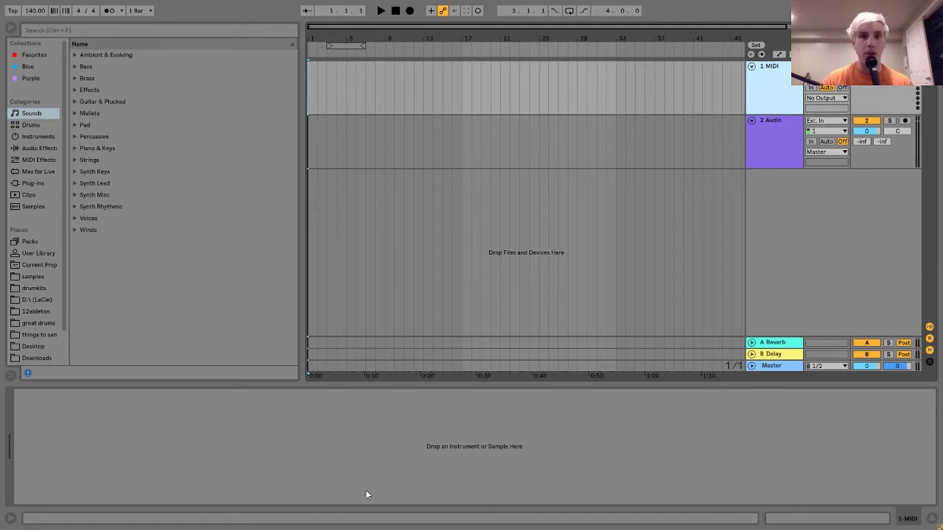
Load the Operator instrument onto the MIDI track and look at the waveforms available for its oscillator
left_click(26, 139)
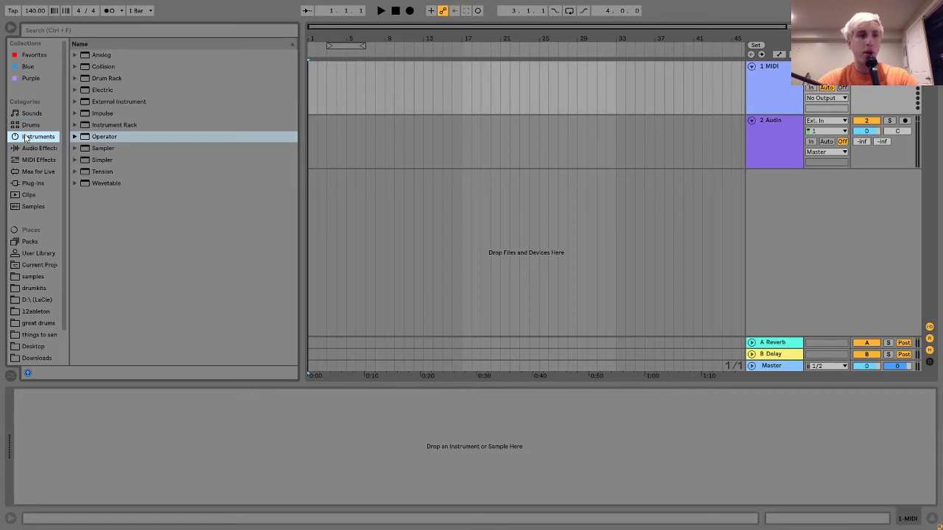
double_click(108, 139)
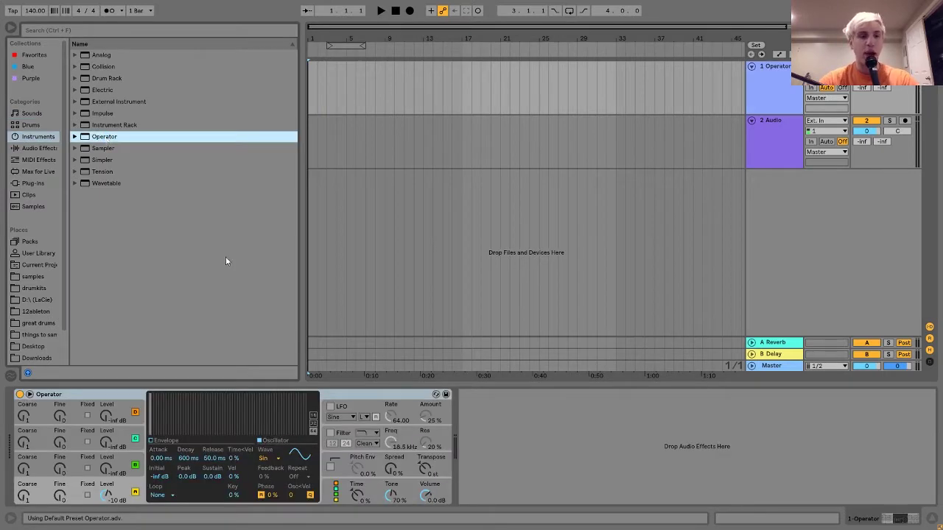
key("x")
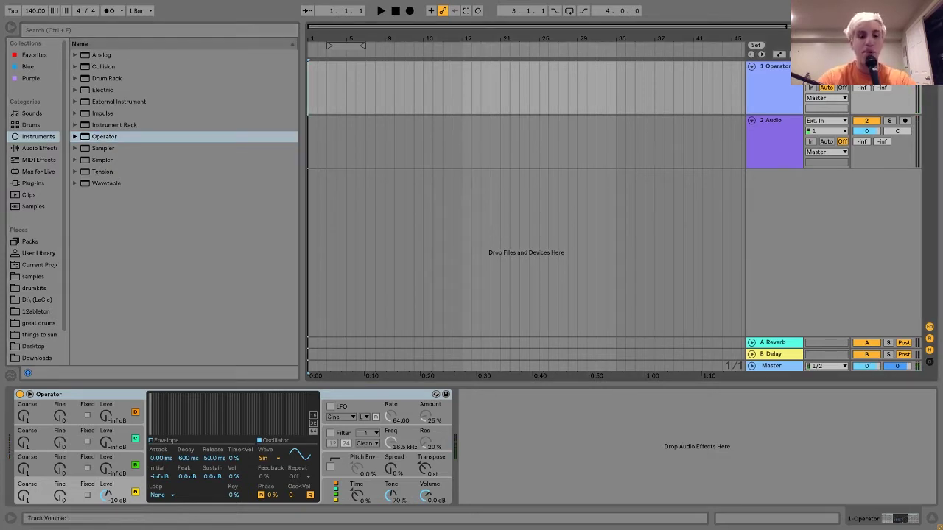
key("z")
left_click(265, 457)
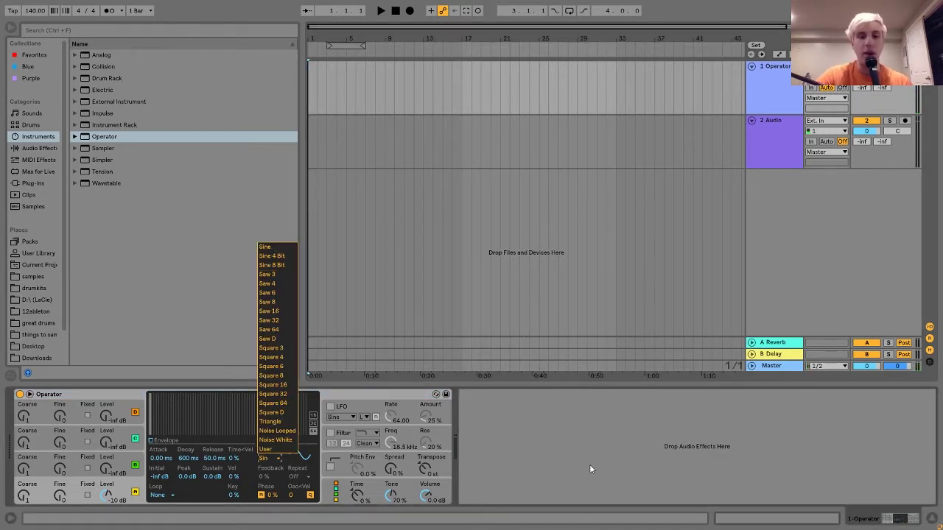
left_click(583, 516)
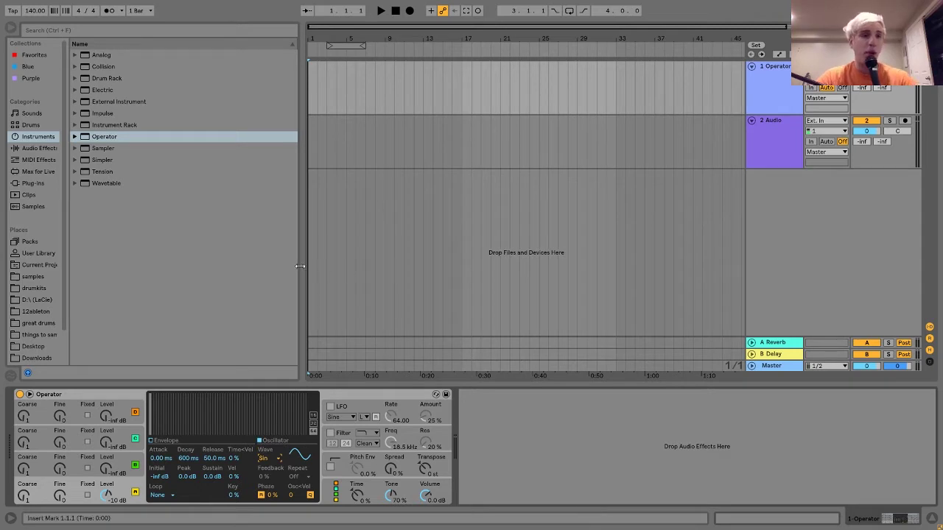
Add the Spectrum effect after Operator with its display enlarged and play the sine wave through it
left_click(39, 149)
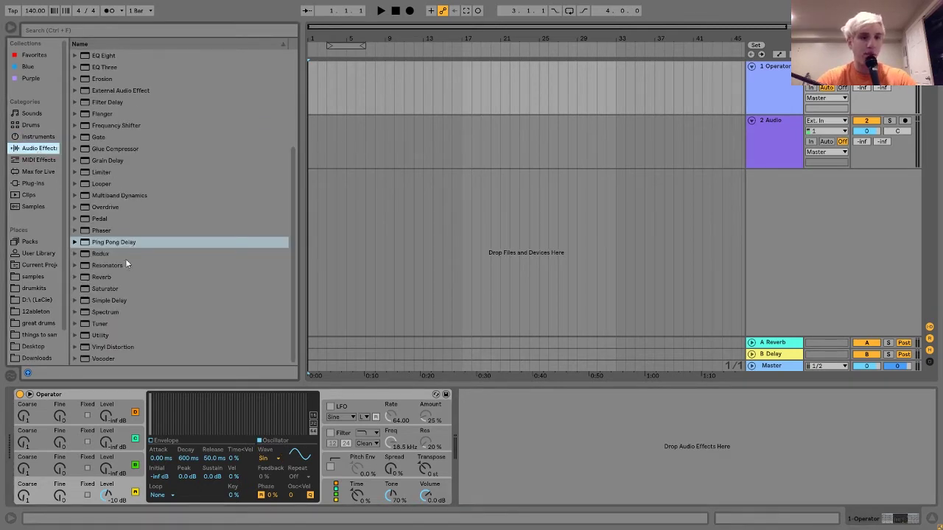
double_click(106, 313)
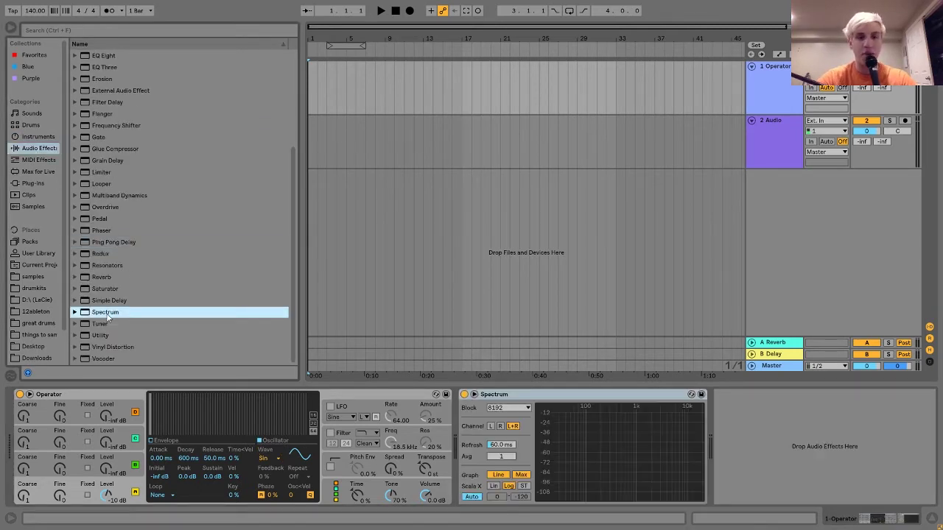
left_click(475, 395)
key("a")
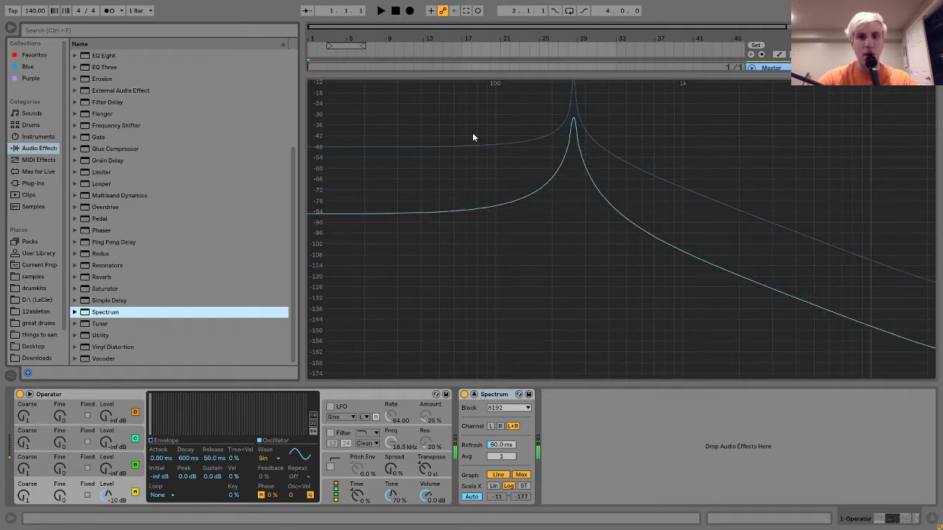
key("a")
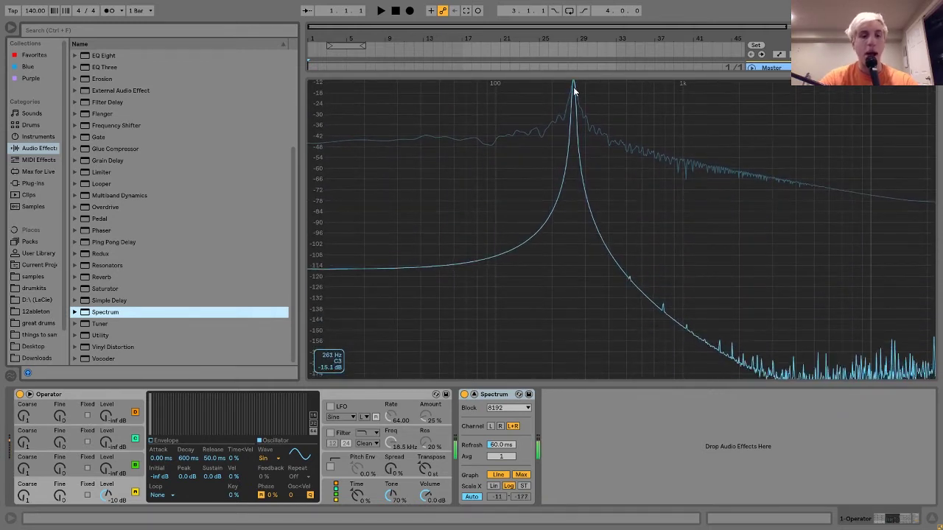
Set oscillator A's waveform to Saw D and play test notes to view its harmonics in Spectrum
left_click(274, 461)
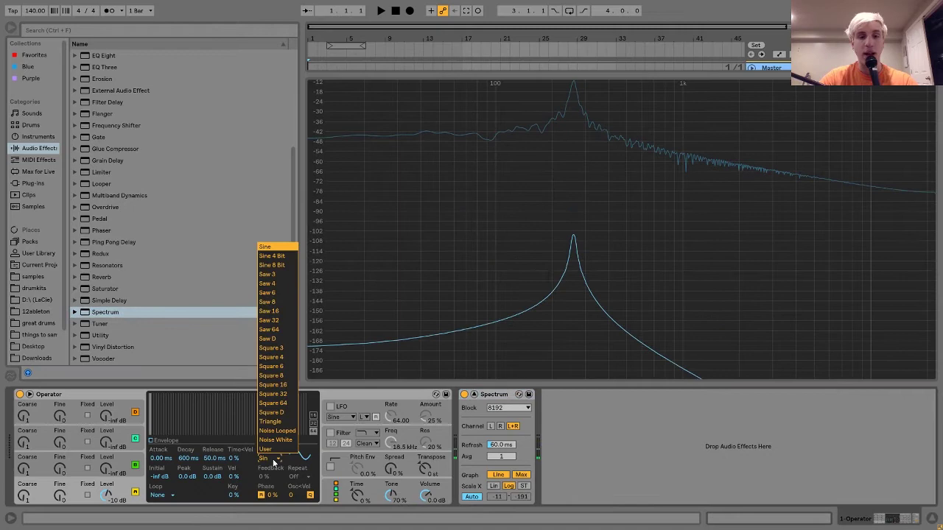
left_click(278, 340)
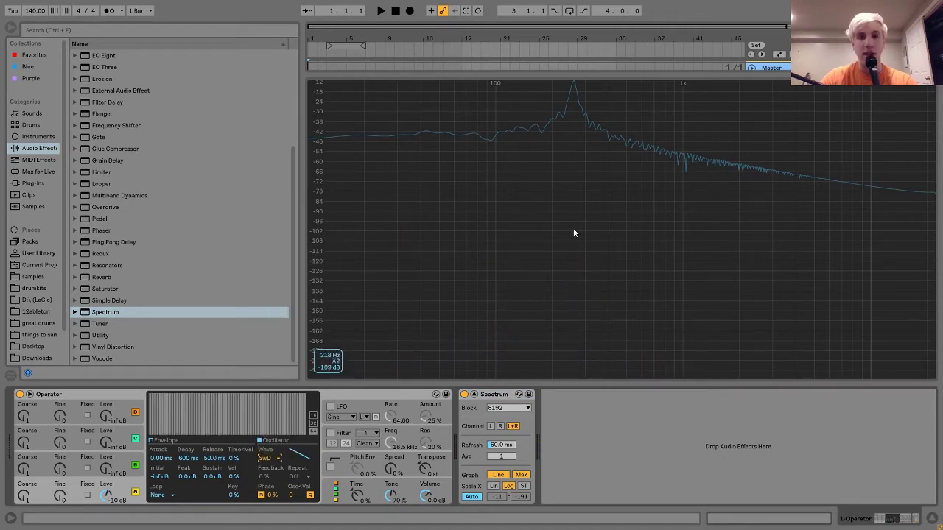
key("a")
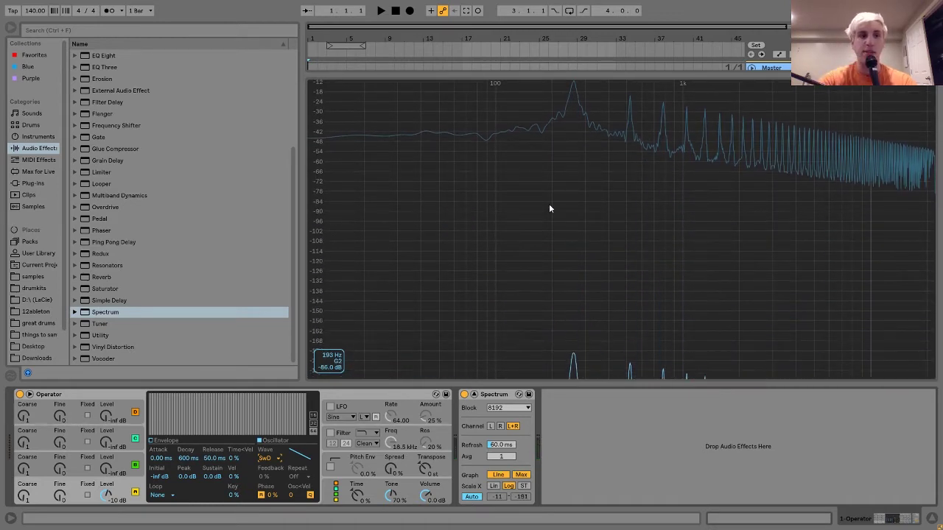
key("a")
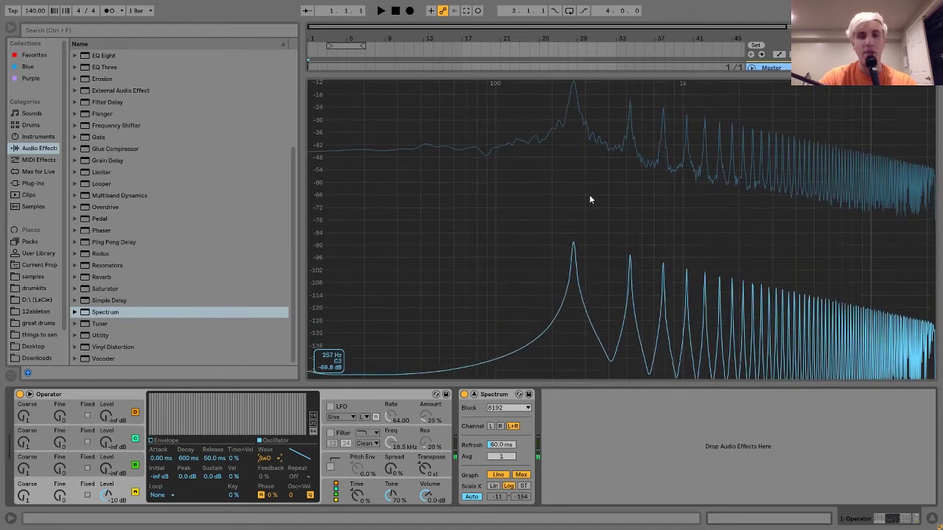
key("a")
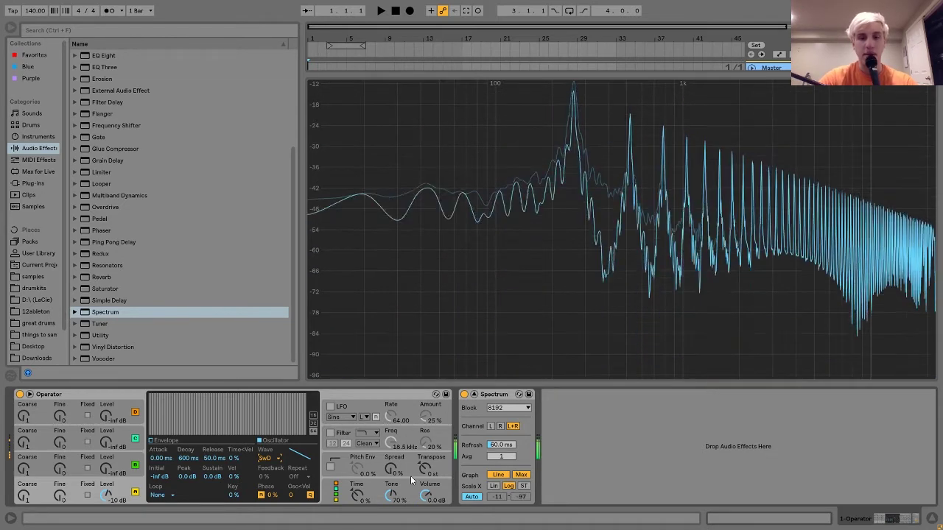
Lower Operator's overall volume to -4.0 dB and play the saw wave again
left_click_drag(426, 494, 425, 506)
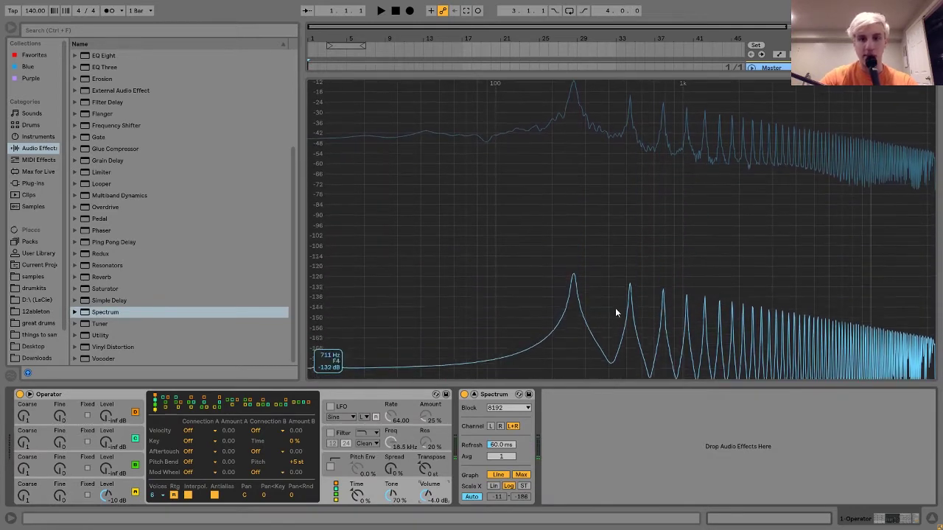
key("a")
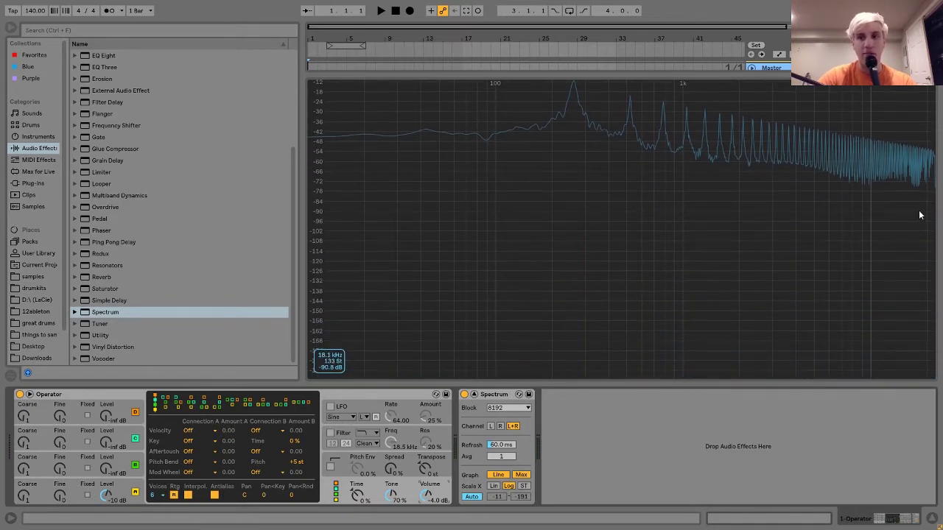
key("a")
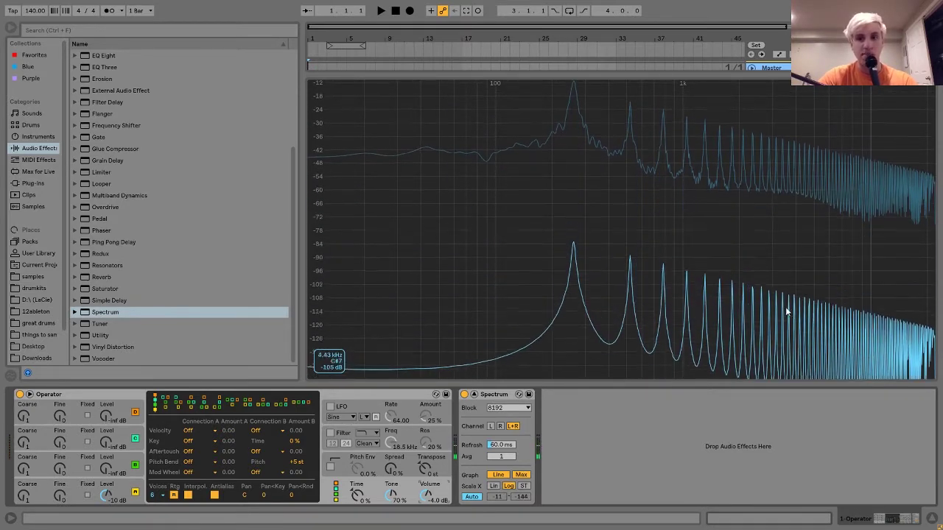
key("a")
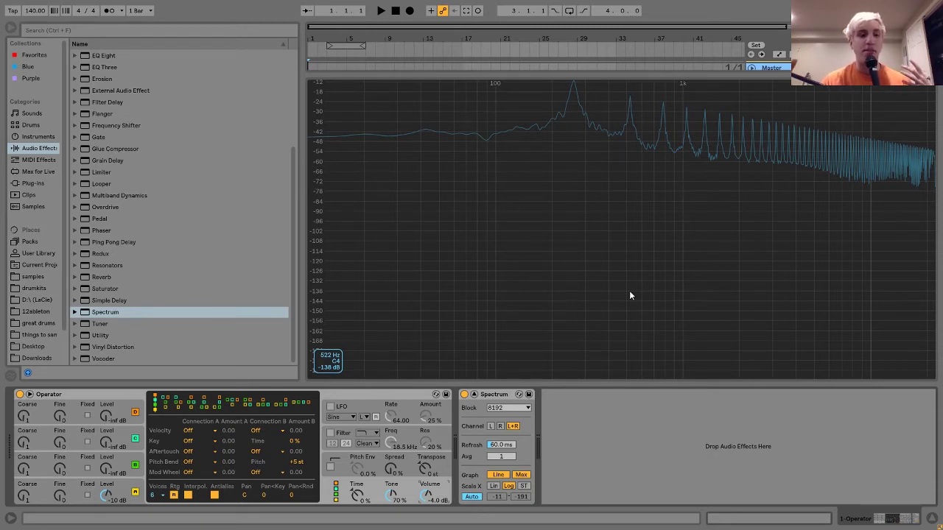
Try the Square D and Triangle waveforms on oscillator A to compare their harmonics
left_click(134, 486)
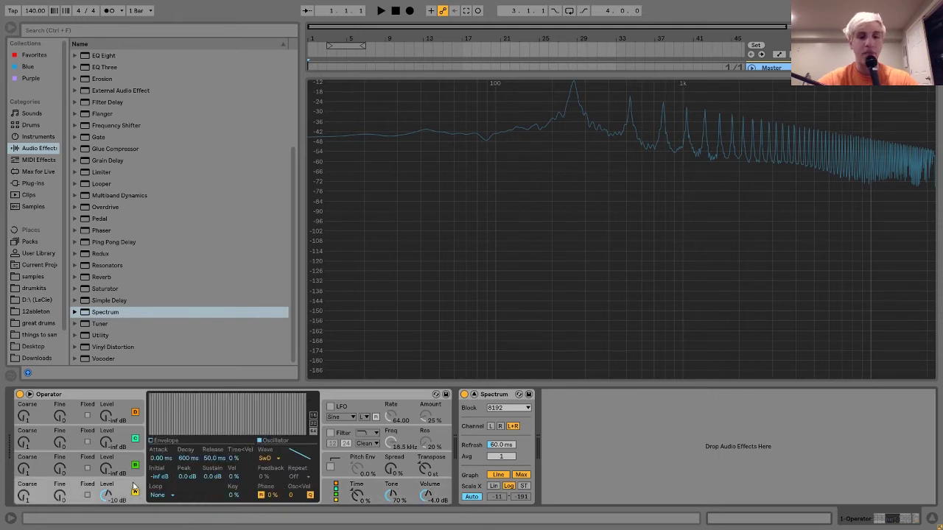
left_click(267, 459)
left_click(276, 417)
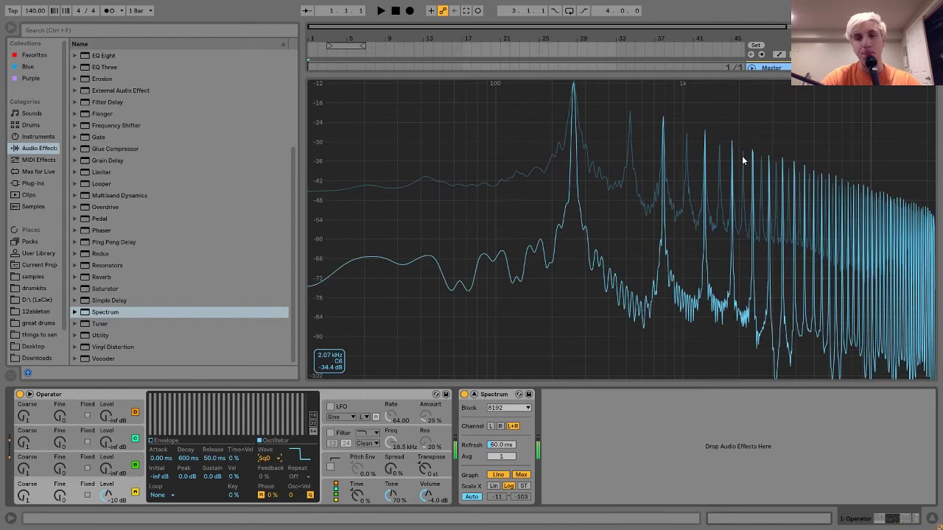
left_click(273, 452)
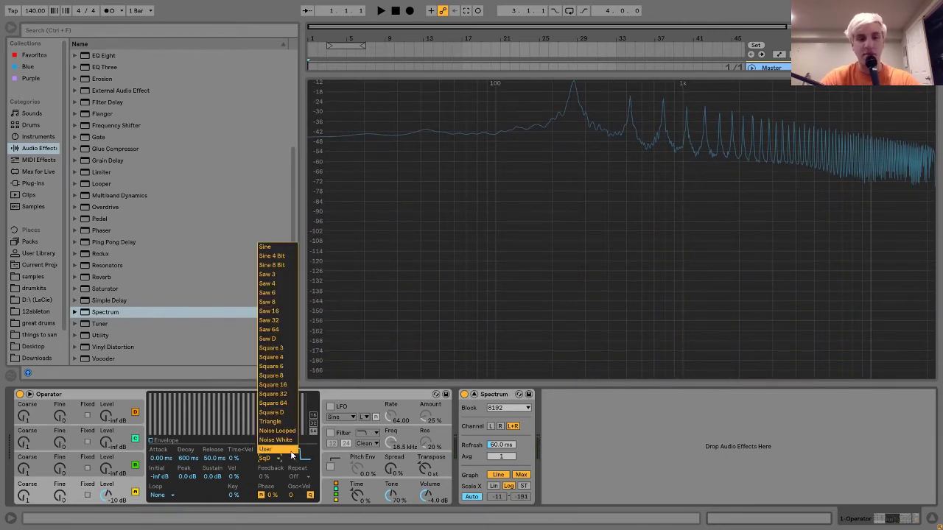
left_click(269, 422)
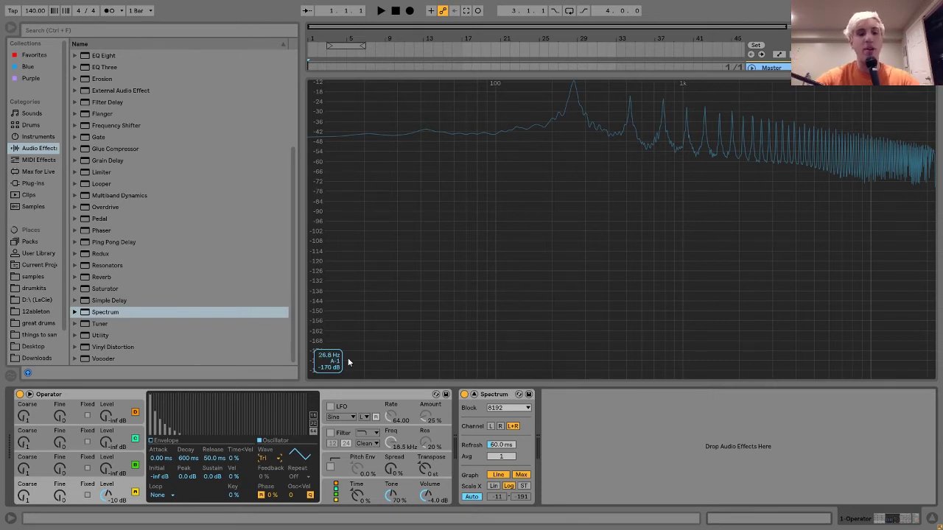
Reset oscillator A to Sine and draw extra upper harmonics into it, including harmonic 47 at about -15.5 dB
left_click(270, 460)
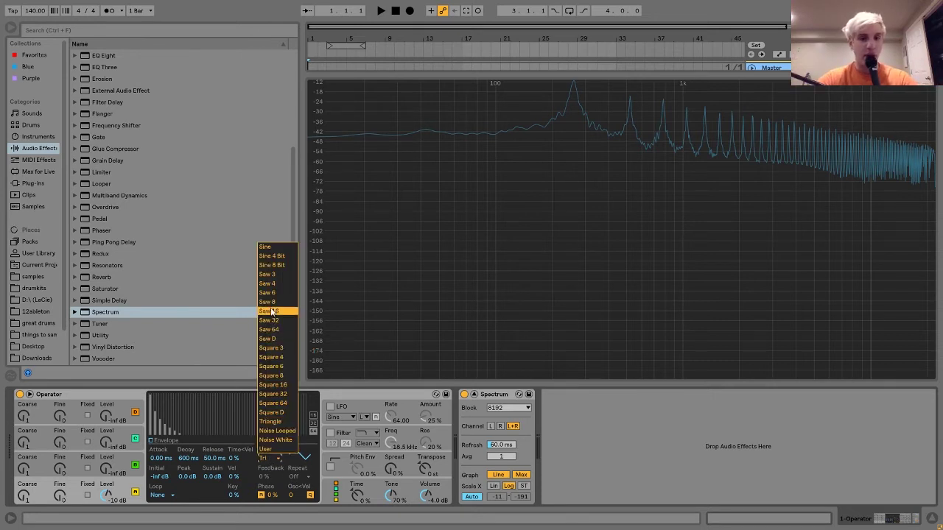
left_click(268, 252)
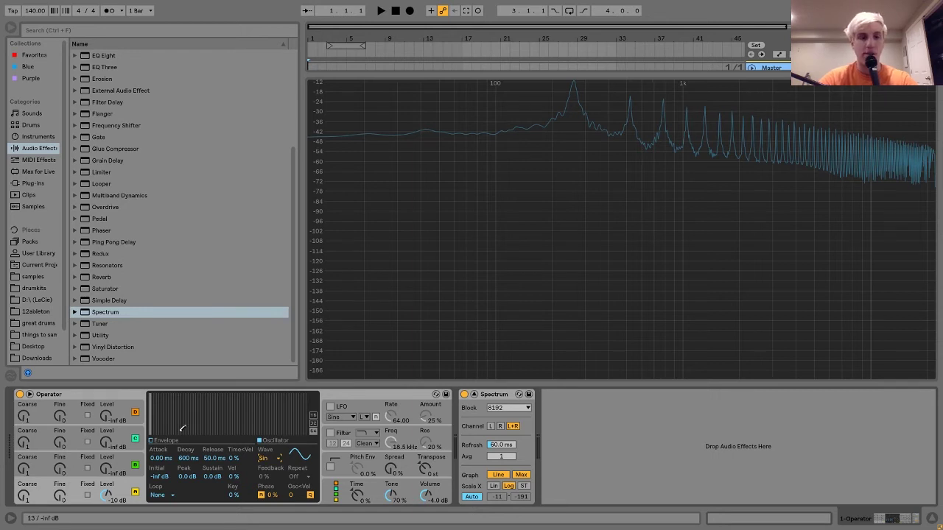
mouse_move(174, 430)
left_mouse_down()
mouse_move(173, 399)
mouse_move(175, 412)
left_mouse_up()
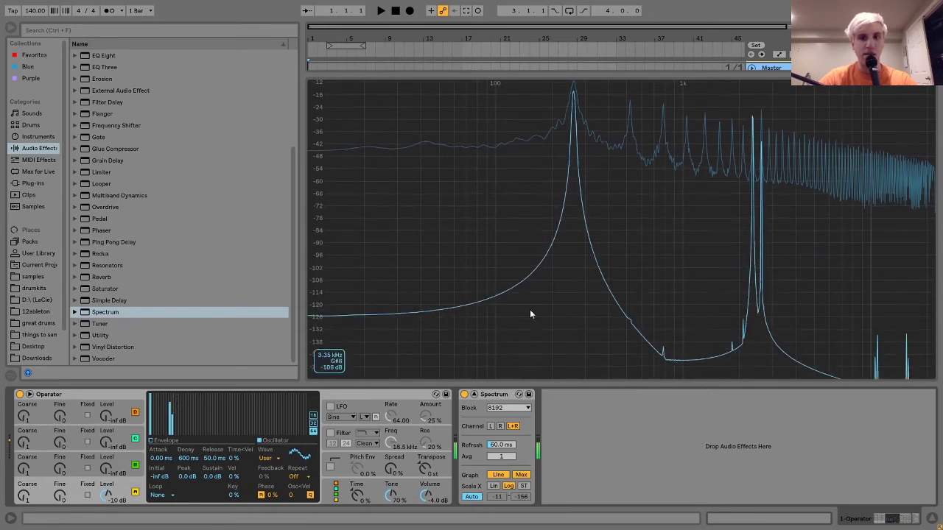
left_click(215, 426)
left_click(263, 408)
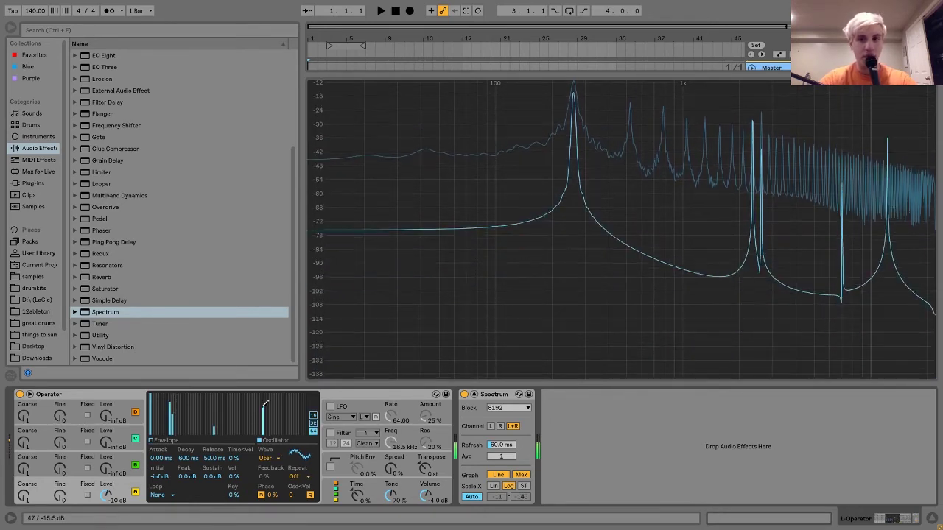
Replace the two highest drawn harmonics with a strong low harmonic and play a few different notes
left_click(162, 400)
left_click_drag(267, 425, 203, 444)
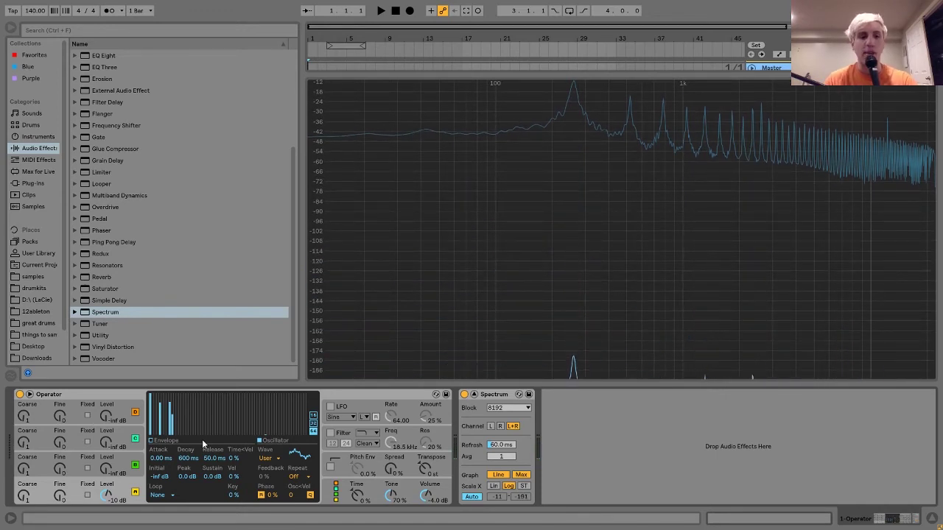
key("a")
key("s")
key("e")
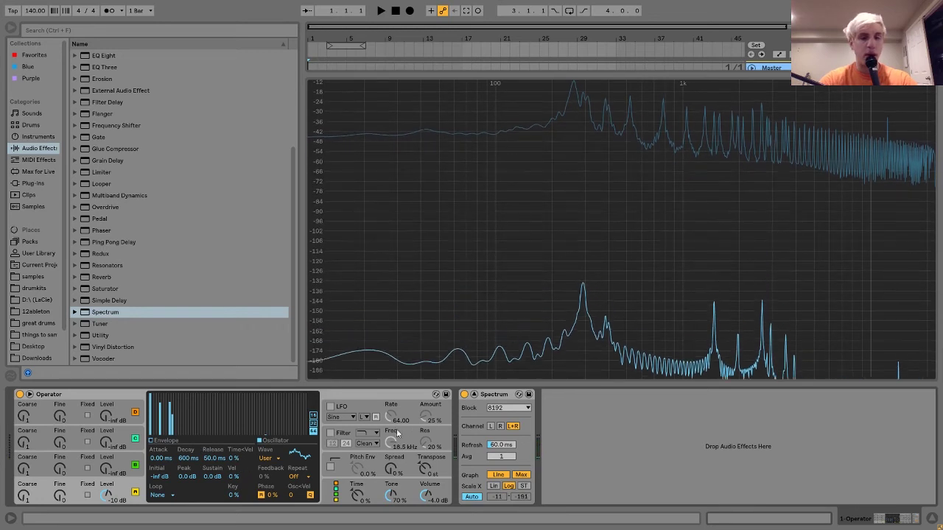
Set oscillator A's waveform to Saw D and enable Operator's low-pass filter, sweeping its cutoff down to about 102 Hz
left_click(276, 464)
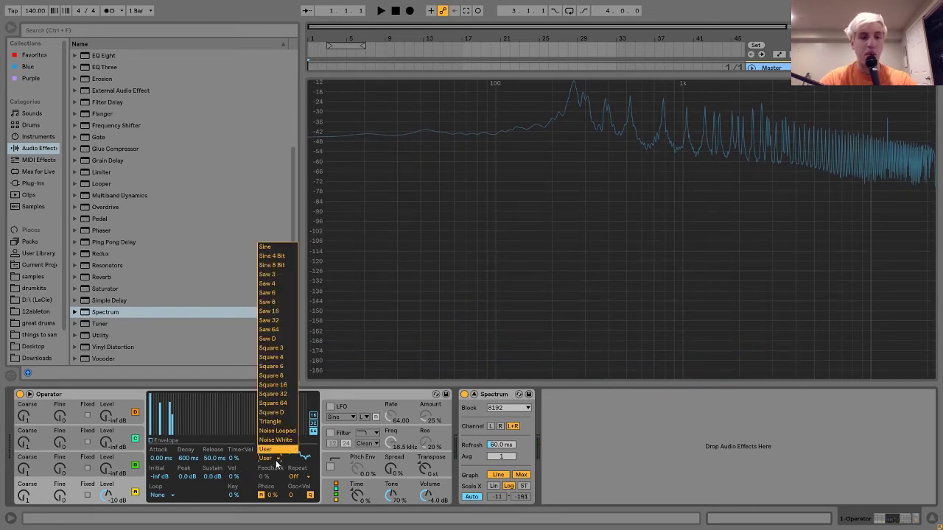
left_click(283, 344)
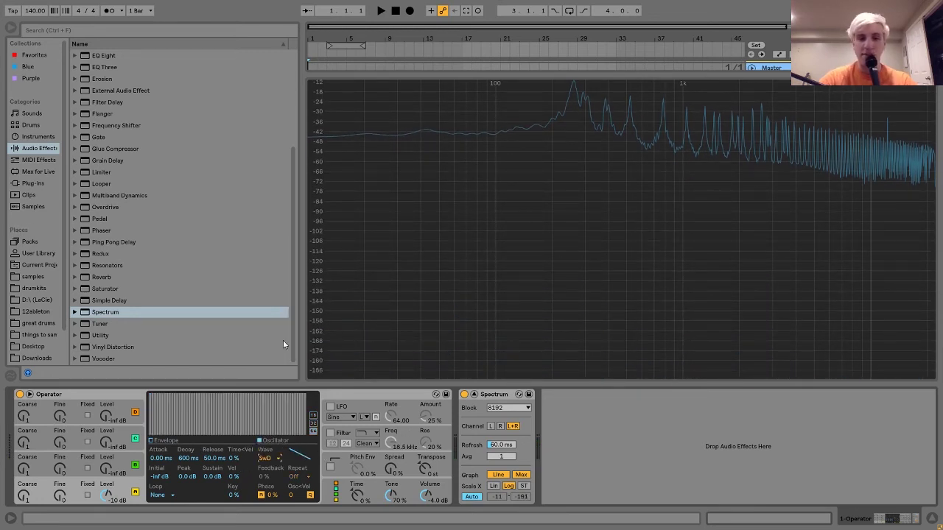
left_click(331, 433)
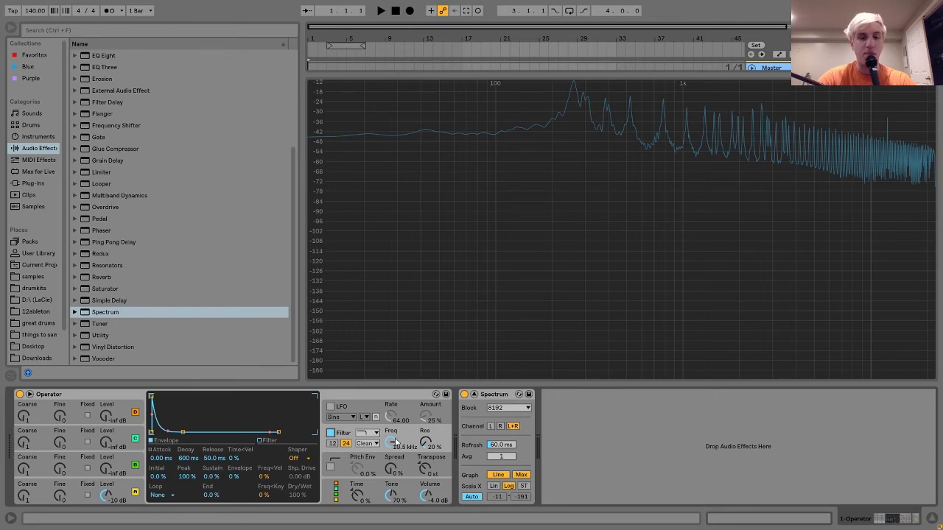
left_click_drag(393, 443, 392, 497)
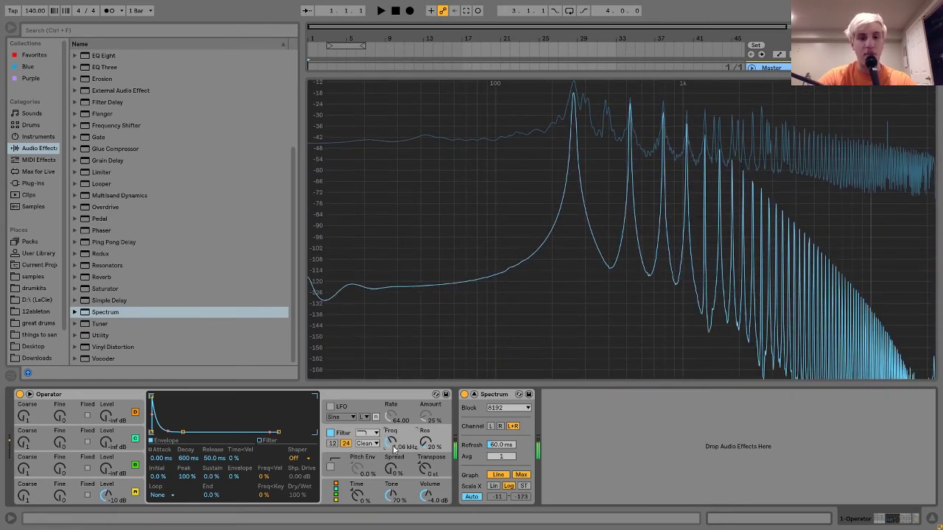
left_click_drag(391, 443, 391, 495)
Change Operator's filter to high-pass with its frequency raised to 3.27 kHz, and switch the filter off
left_click(366, 434)
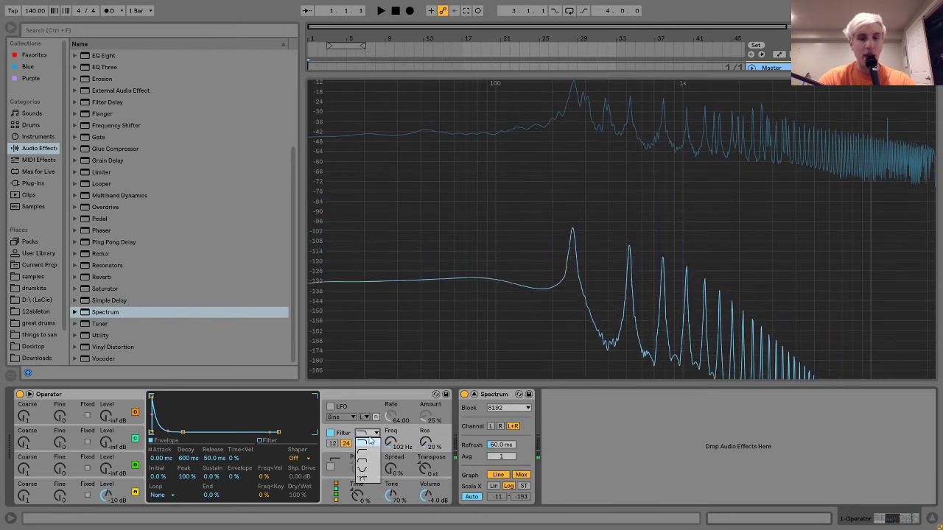
left_click(372, 452)
left_click_drag(390, 442, 391, 405)
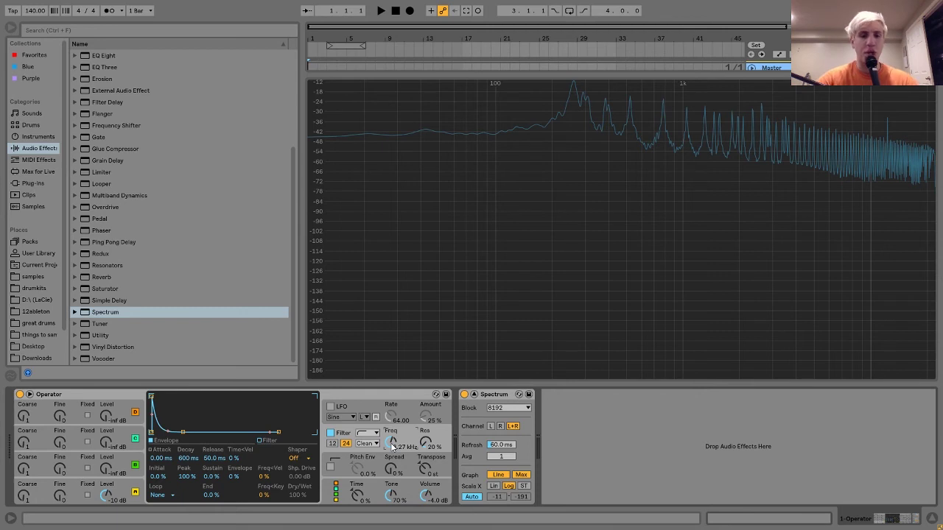
left_click(330, 433)
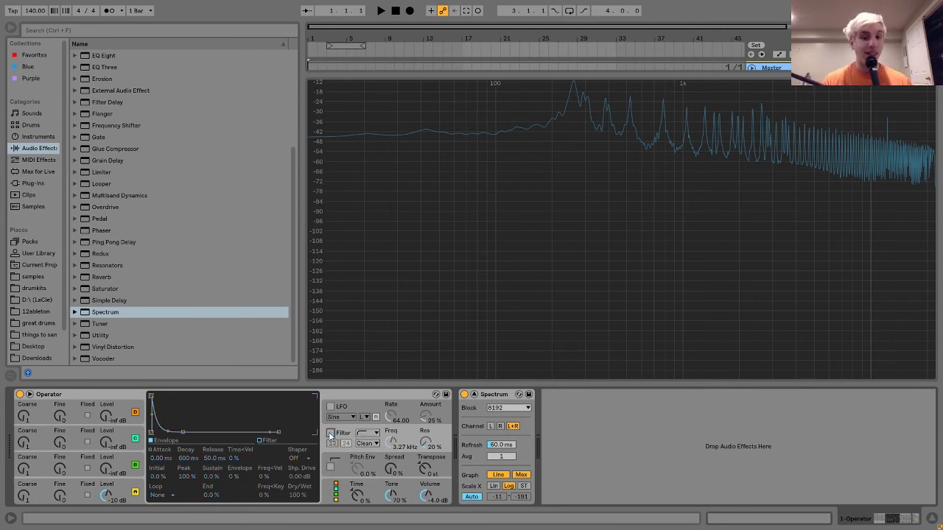